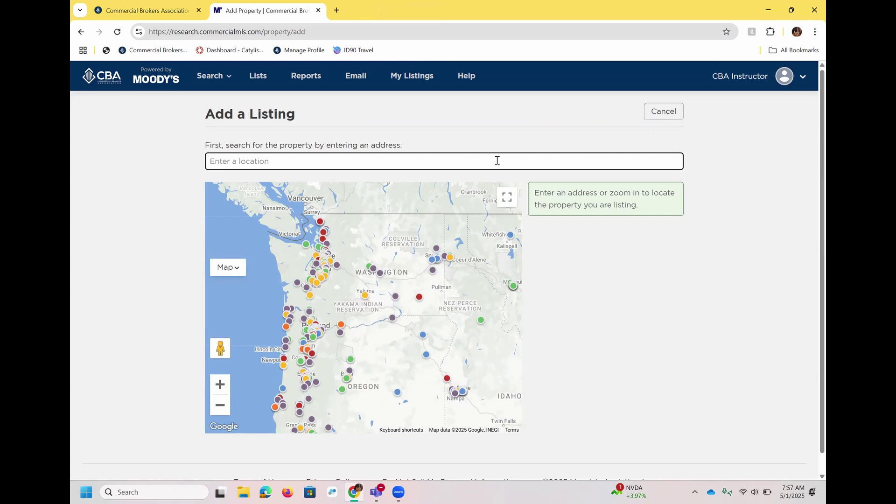
# Search for the property's street address on 113th Avenue Northeast in Kirkland
pyautogui.write('1 113th ave')
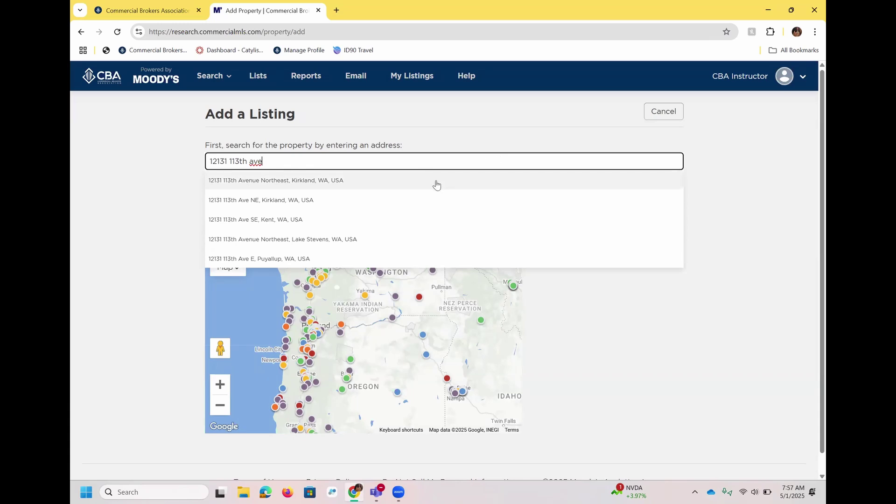
pyautogui.click(435, 182)
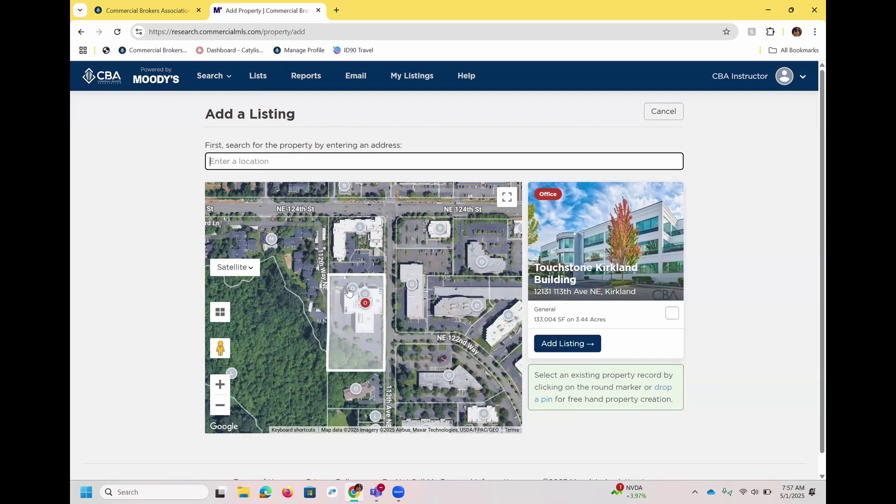
# Choose the CBA Instructor Test Property record on the map and create a new listing for it
pyautogui.scroll(1, 348, 292)
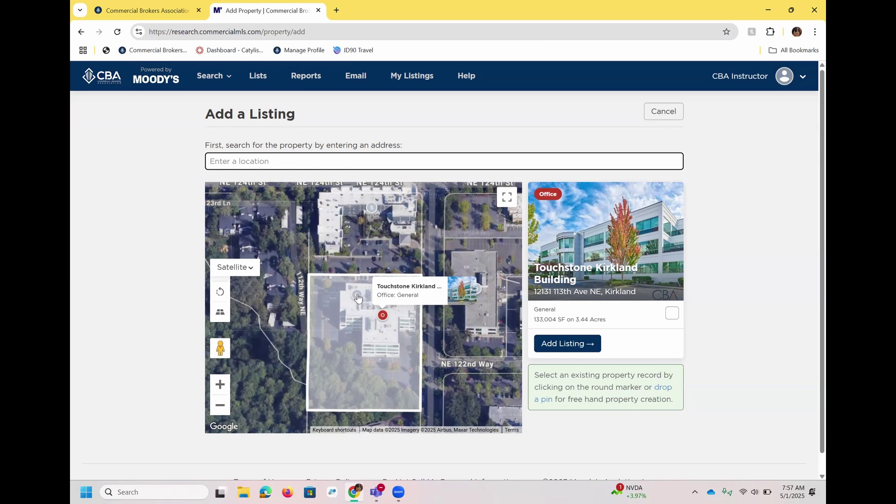
pyautogui.click(357, 295)
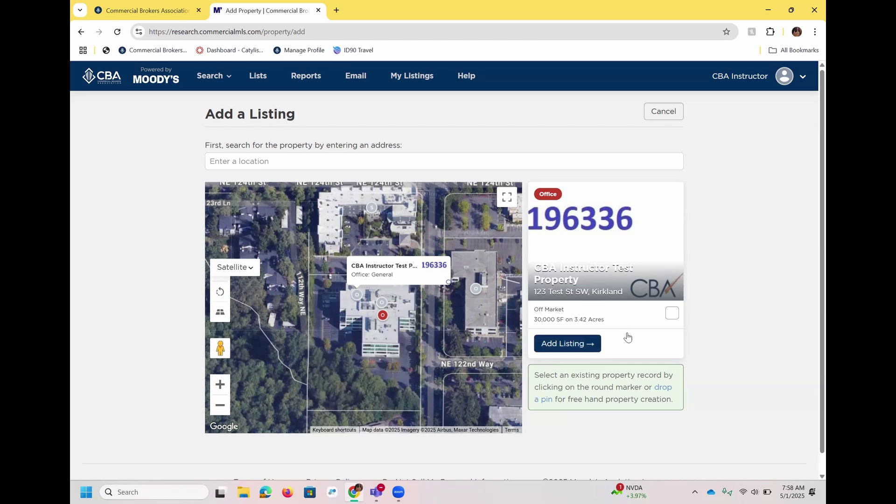
pyautogui.click(592, 343)
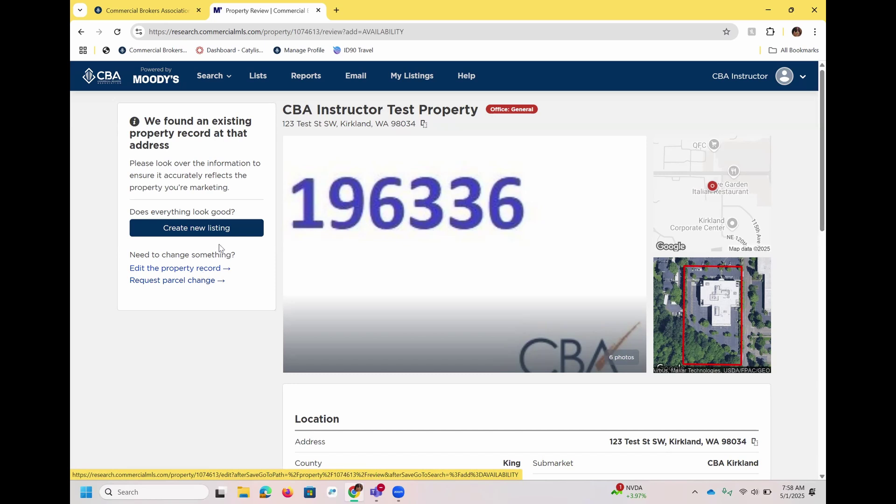
pyautogui.click(210, 232)
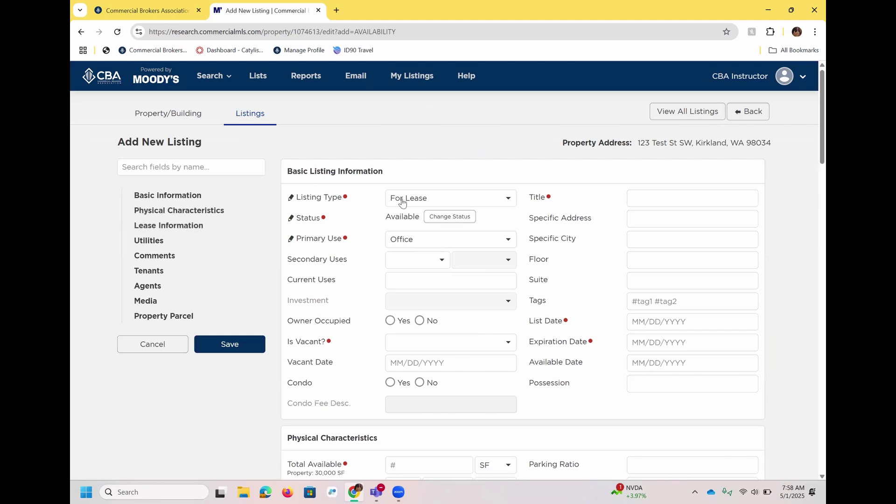
# Look through the available Listing Type and Primary Use options, leaving them at For Lease and Office
pyautogui.click(511, 201)
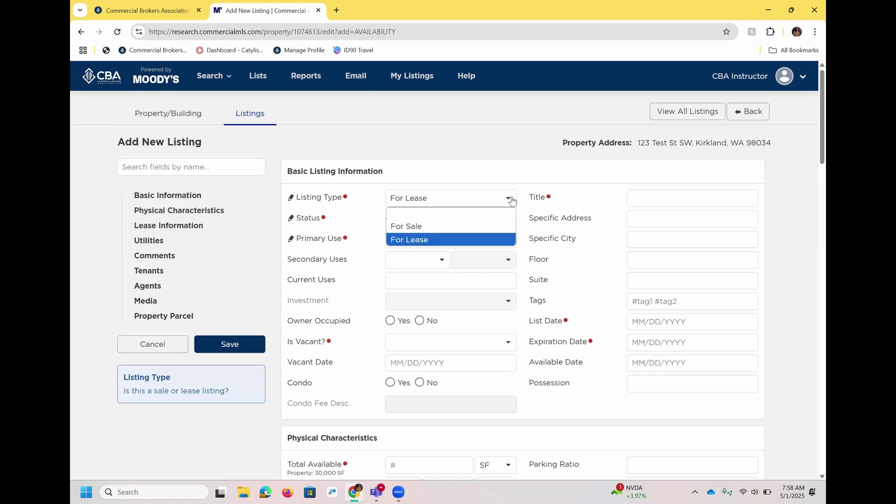
pyautogui.click(515, 177)
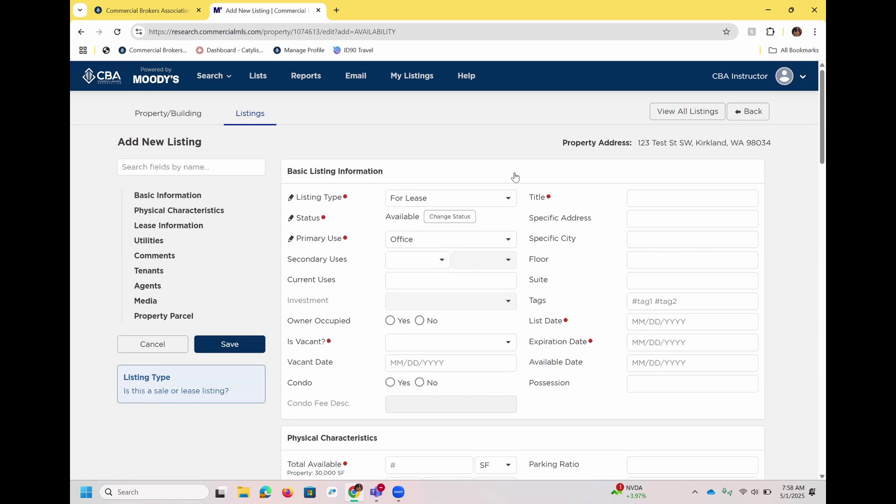
pyautogui.click(450, 242)
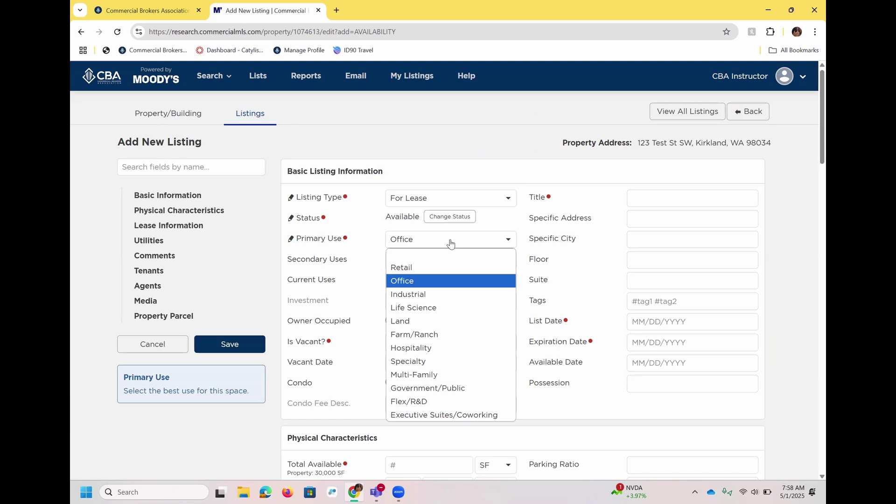
pyautogui.click(540, 166)
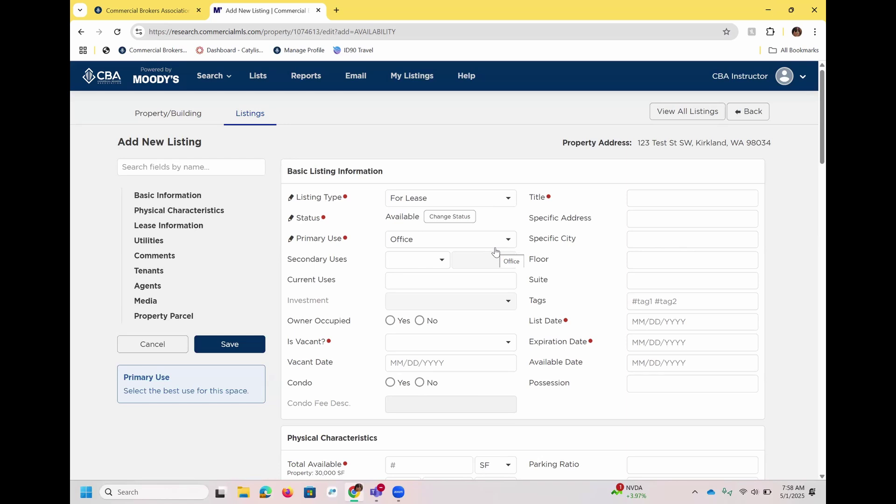
# Try to save the incomplete listing and review the required fields in the basic and physical sections
pyautogui.click(238, 344)
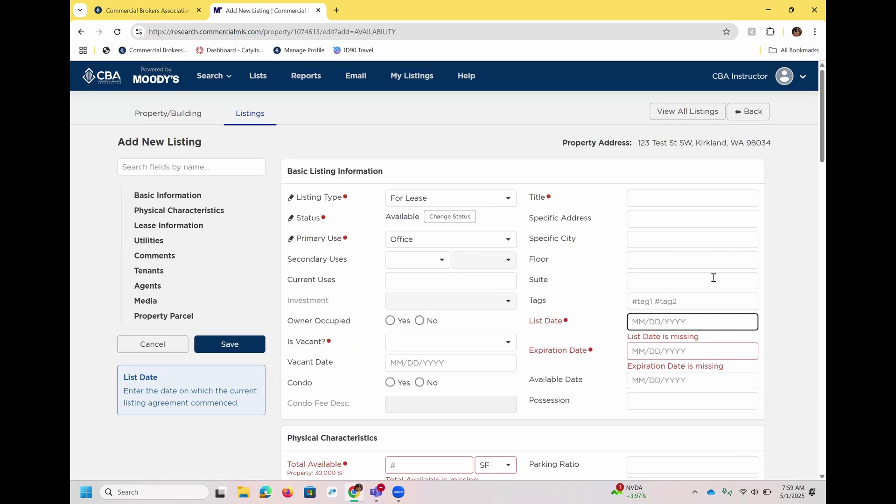
pyautogui.click(705, 199)
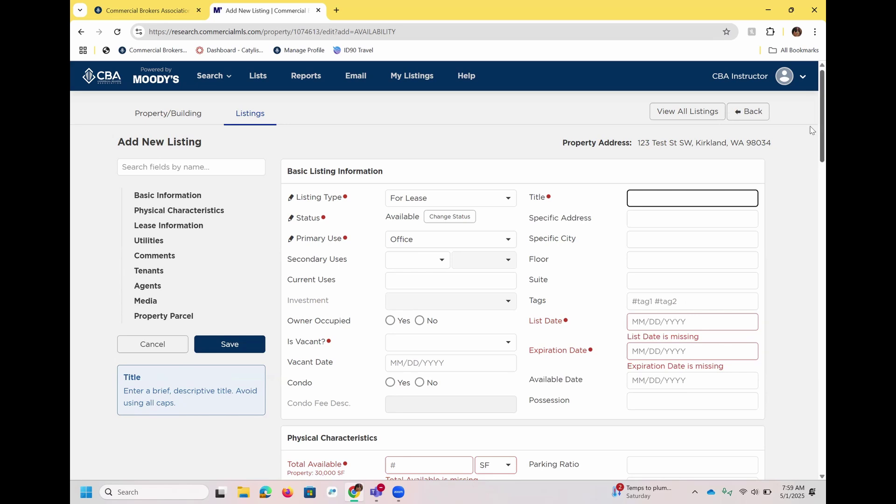
pyautogui.scroll(-4, 811, 131)
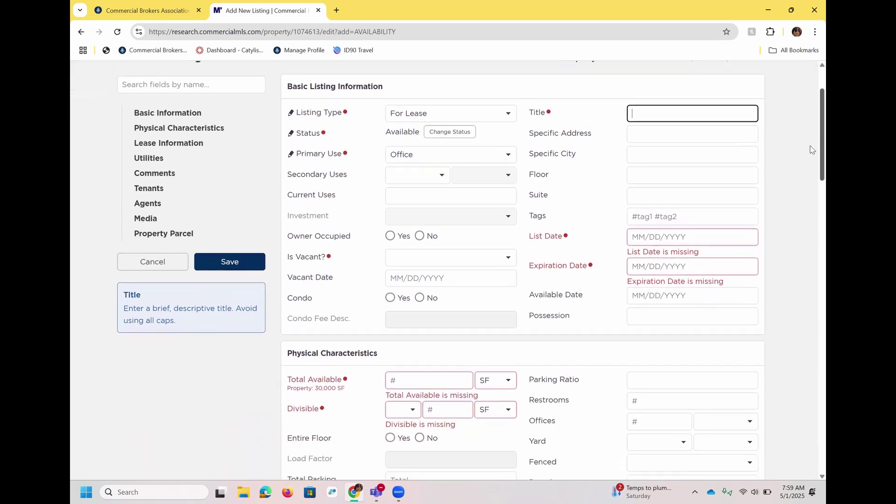
pyautogui.scroll(-2, 811, 169)
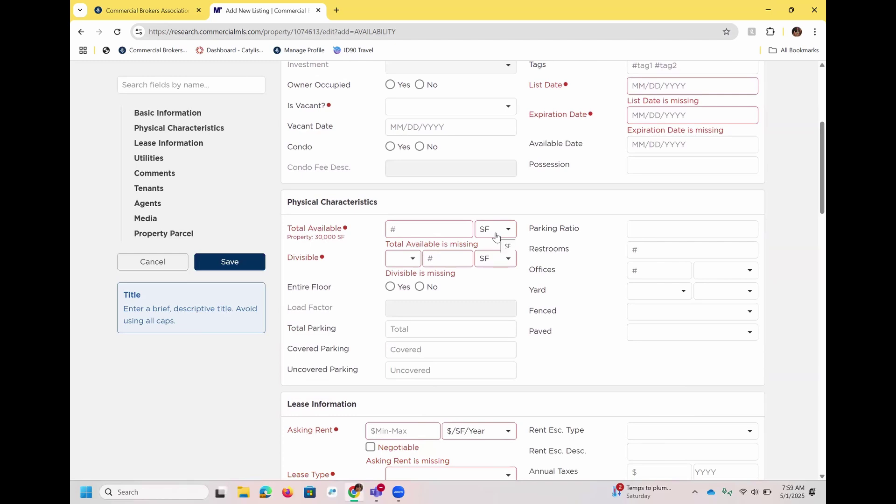
# Check the unit options for Total Available and Asking Rent without changing them
pyautogui.click(496, 233)
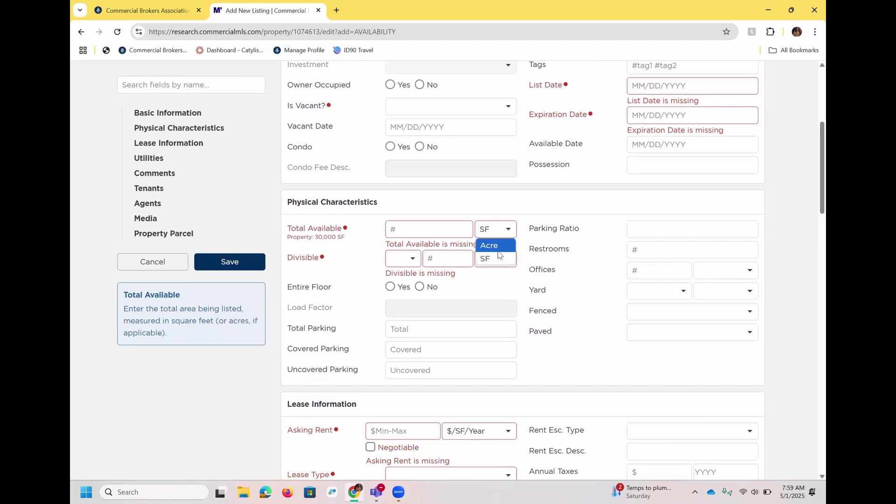
pyautogui.click(577, 275)
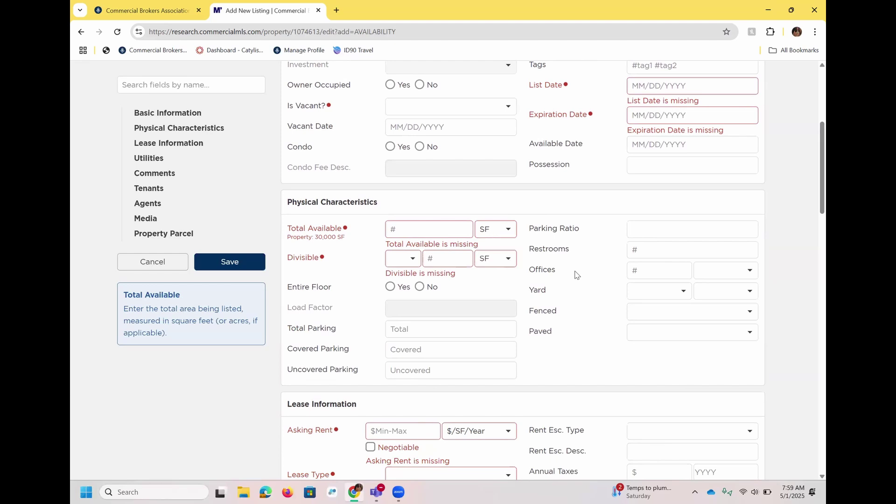
pyautogui.scroll(-5, 810, 195)
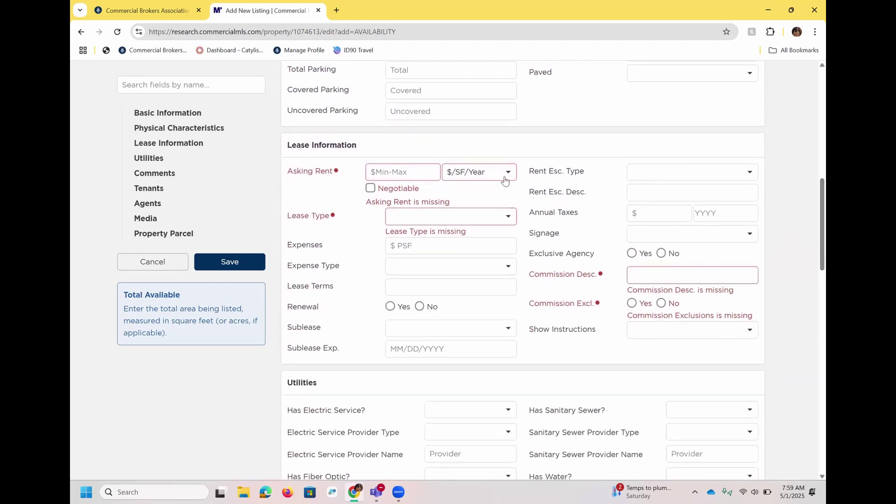
pyautogui.click(504, 181)
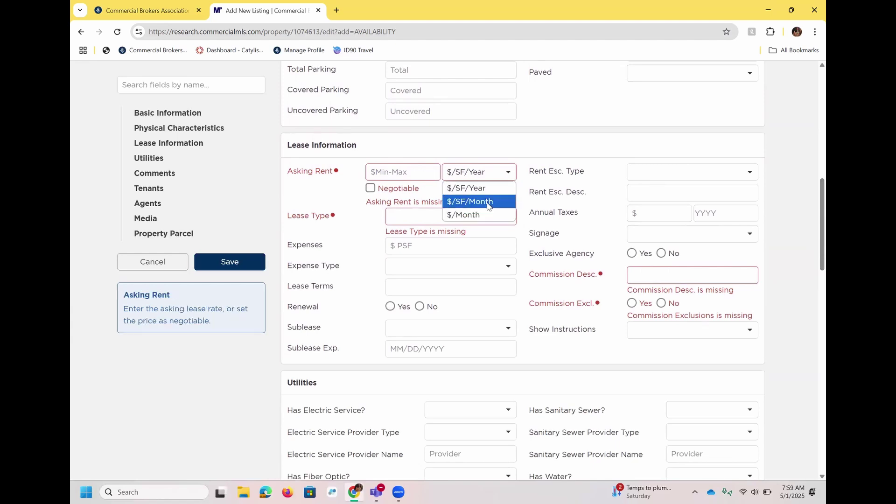
pyautogui.click(566, 236)
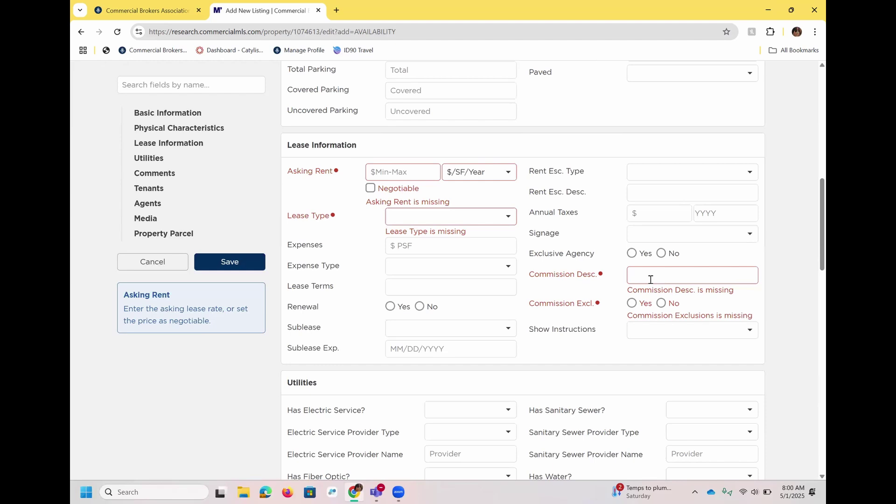
# Add secondary, tertiary and fourth agent rows to the listing, searching for "cba" as the secondary agent
pyautogui.scroll(-5, 812, 275)
pyautogui.scroll(-7, 810, 279)
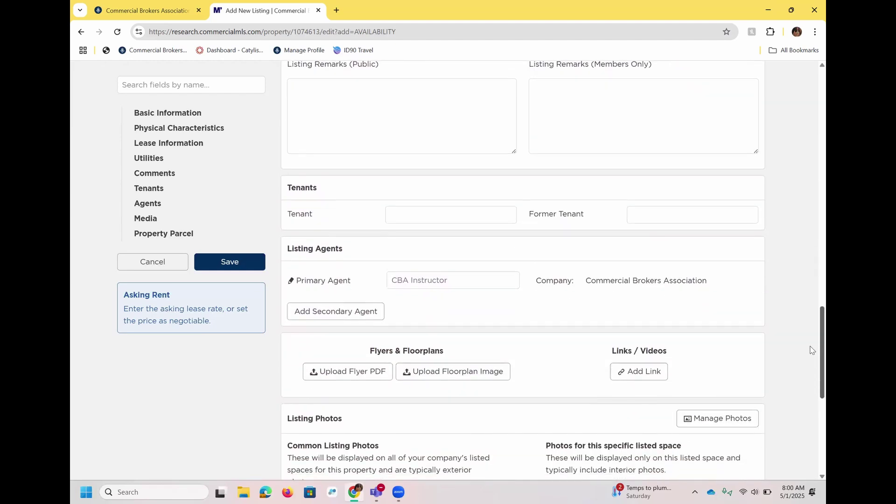
pyautogui.scroll(-3, 810, 350)
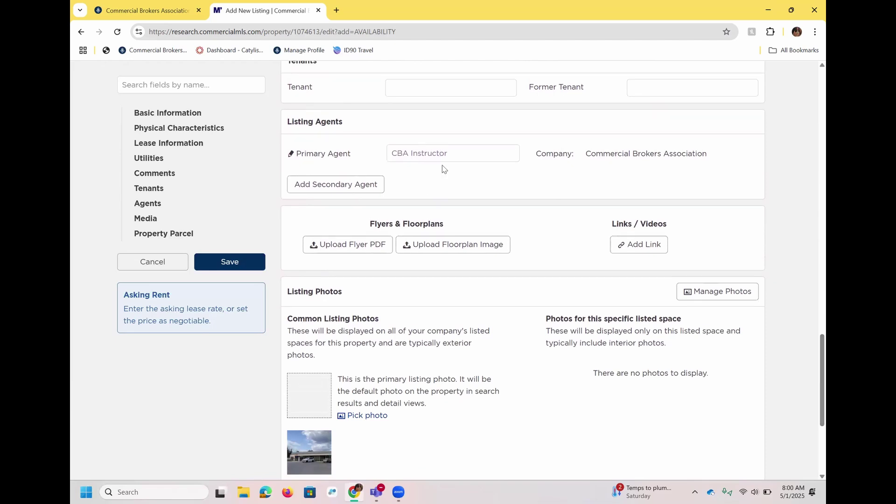
pyautogui.click(358, 187)
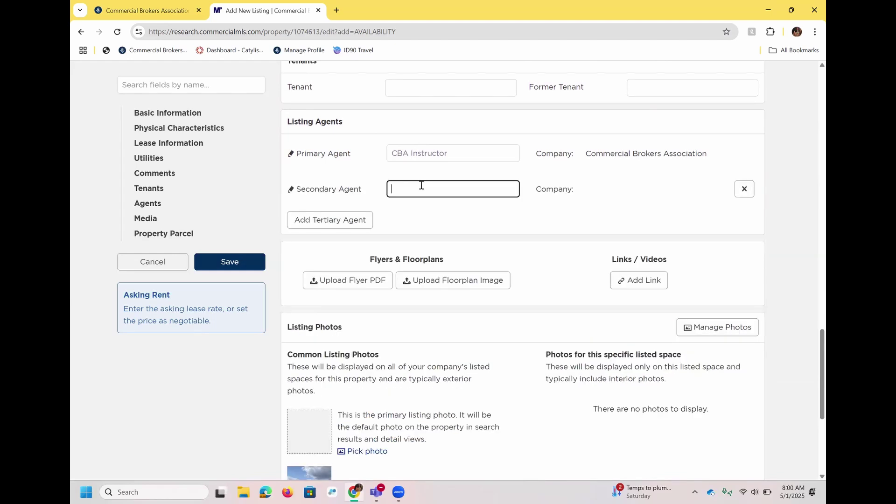
pyautogui.write('cba')
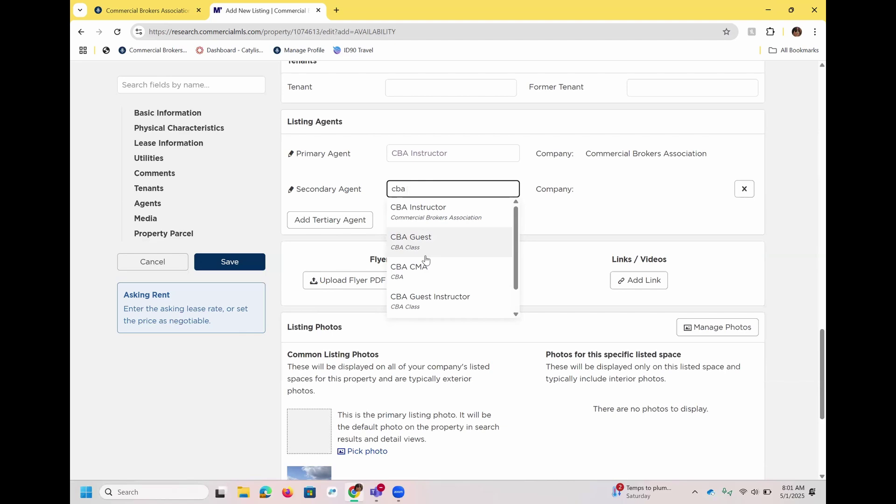
pyautogui.click(339, 221)
pyautogui.click(344, 255)
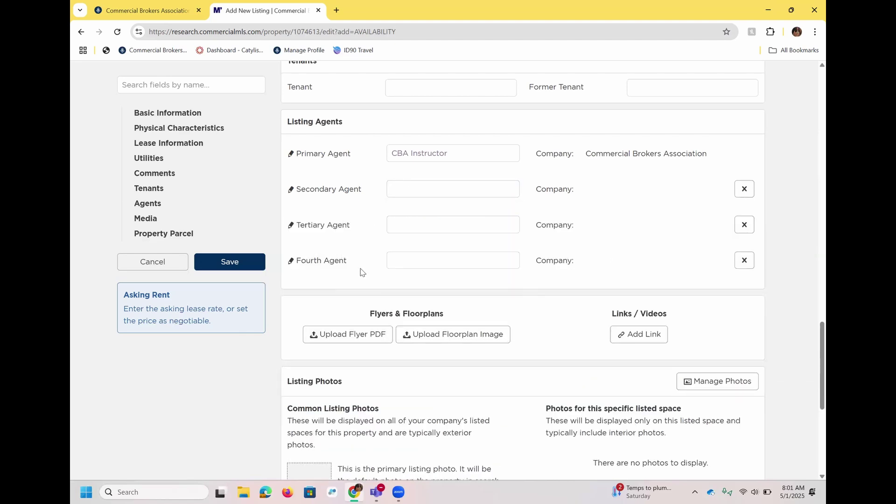
# Review the listing's flyer, floorplan, link, photo and property parcel sections, then return to the basic information
pyautogui.scroll(-5, 812, 357)
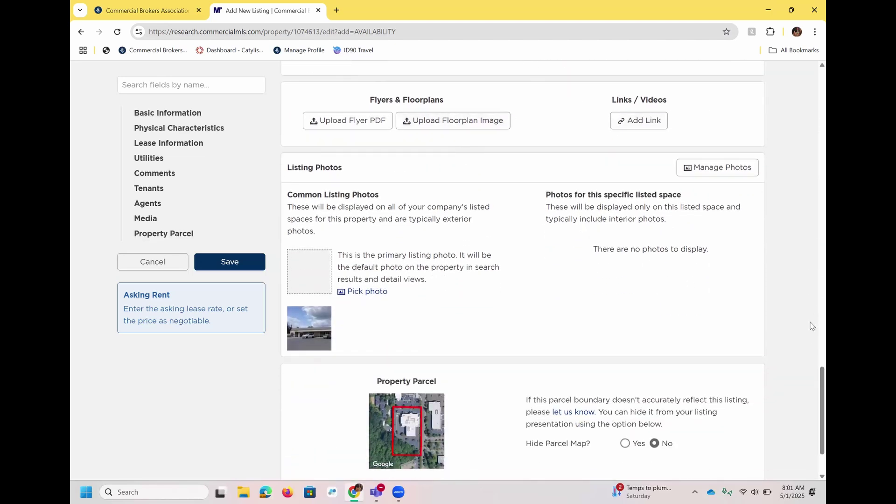
pyautogui.scroll(-1, 811, 392)
pyautogui.scroll(1, 810, 392)
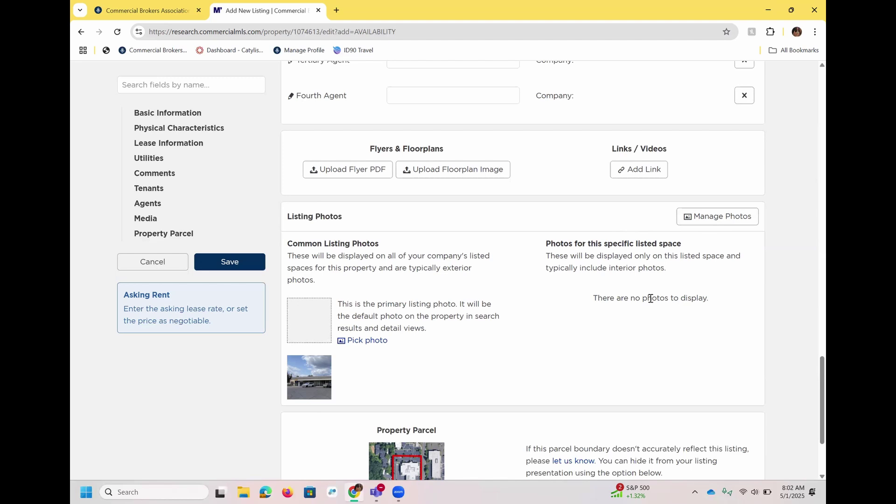
pyautogui.moveTo(810, 403); pyautogui.dragTo(811, 89)
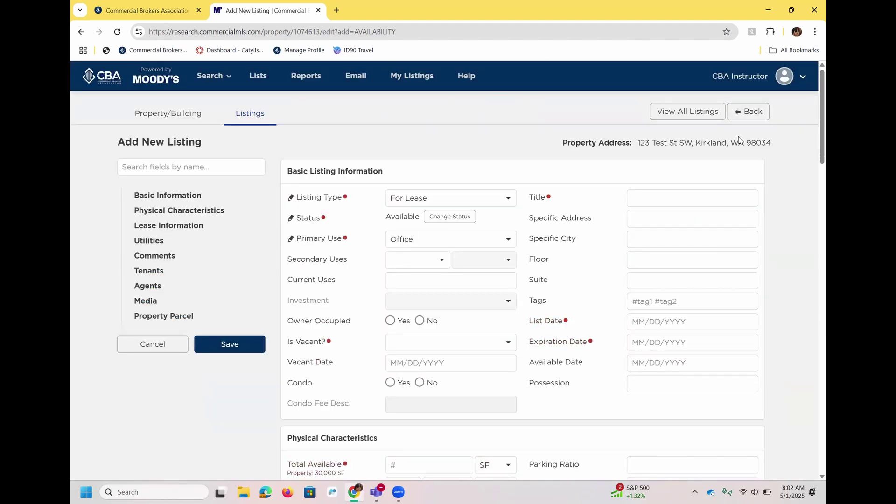
# Expand all entries in My Listings and view the Freeman Center listing's details before returning to the overview
pyautogui.click(422, 79)
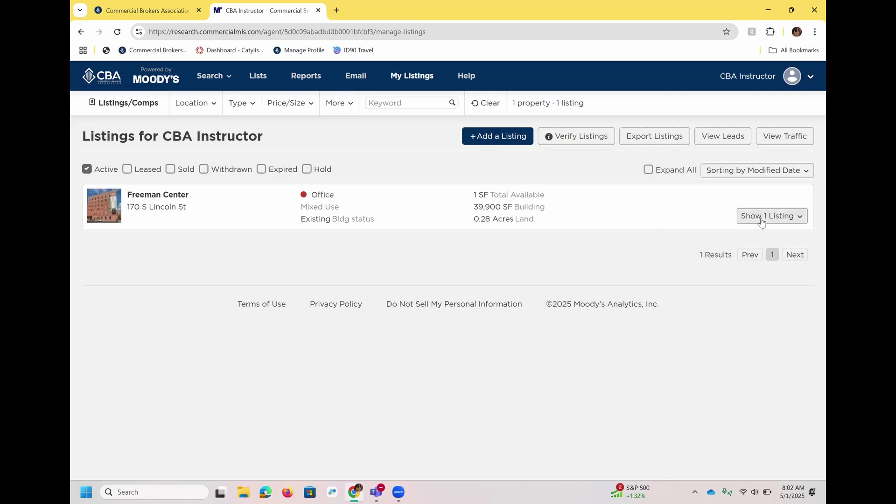
pyautogui.click(658, 173)
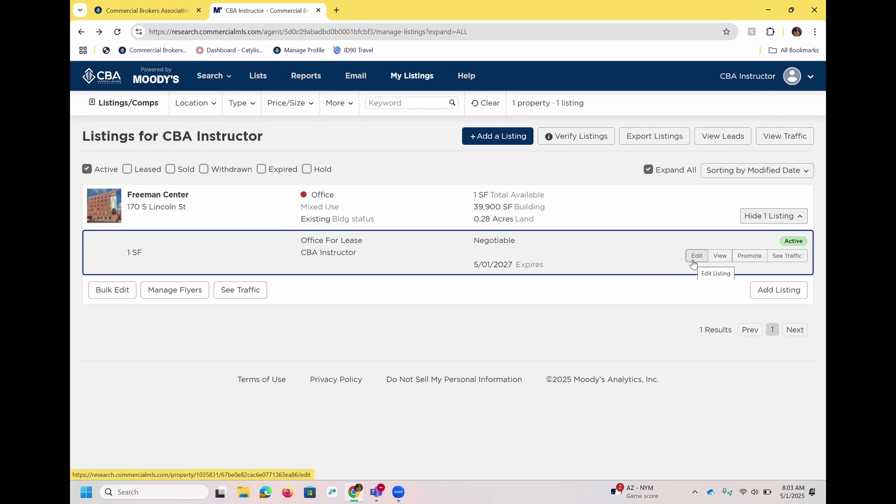
pyautogui.click(720, 256)
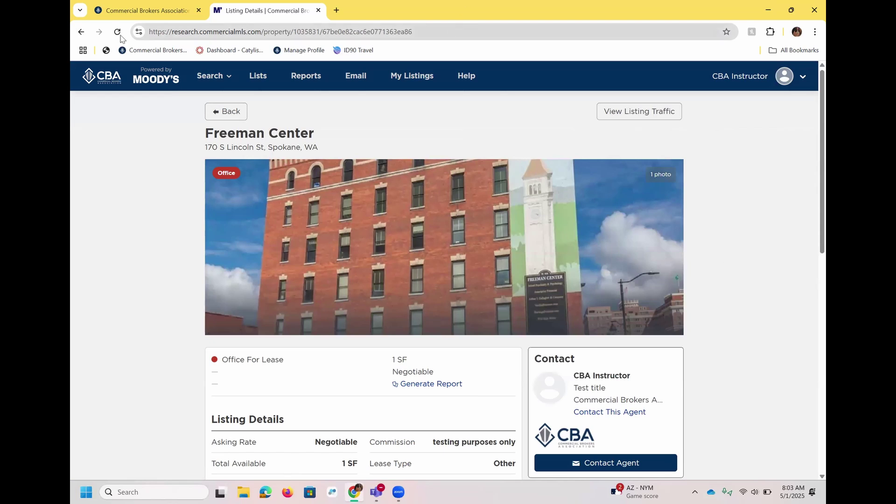
pyautogui.click(80, 30)
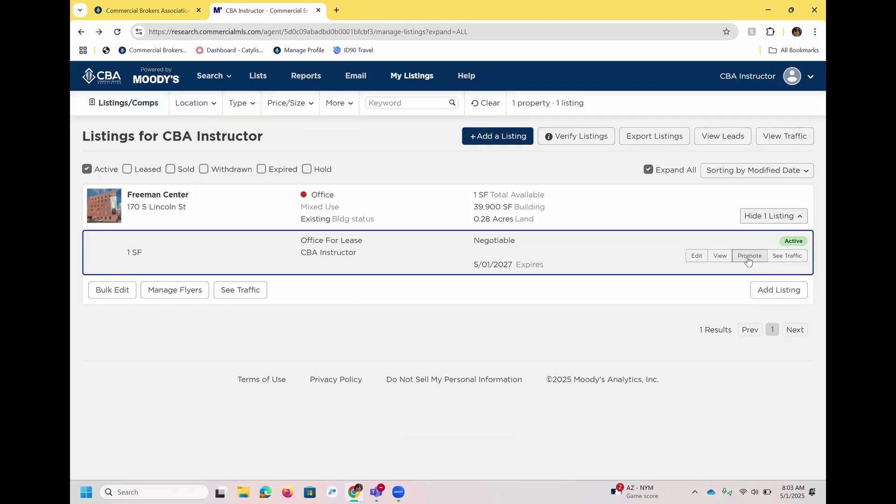
# Inspect the report and broadcast options for promoting the Freeman Center listing, closing each without submitting
pyautogui.click(748, 256)
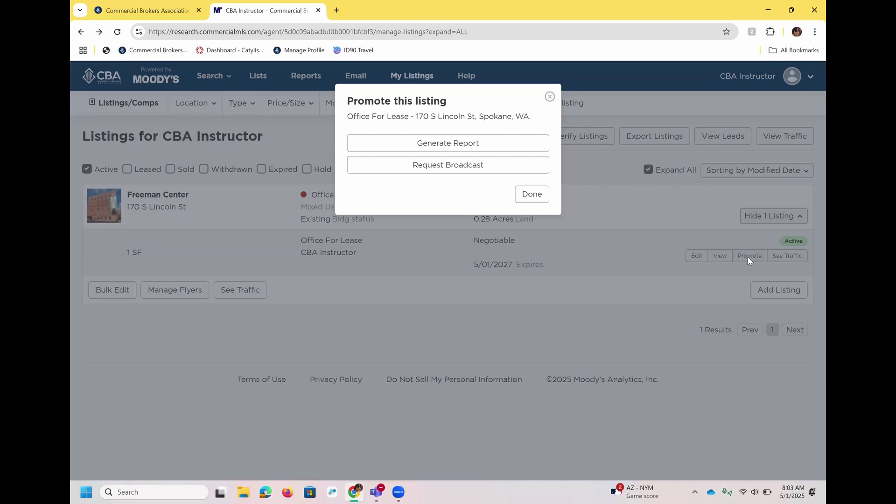
pyautogui.click(450, 147)
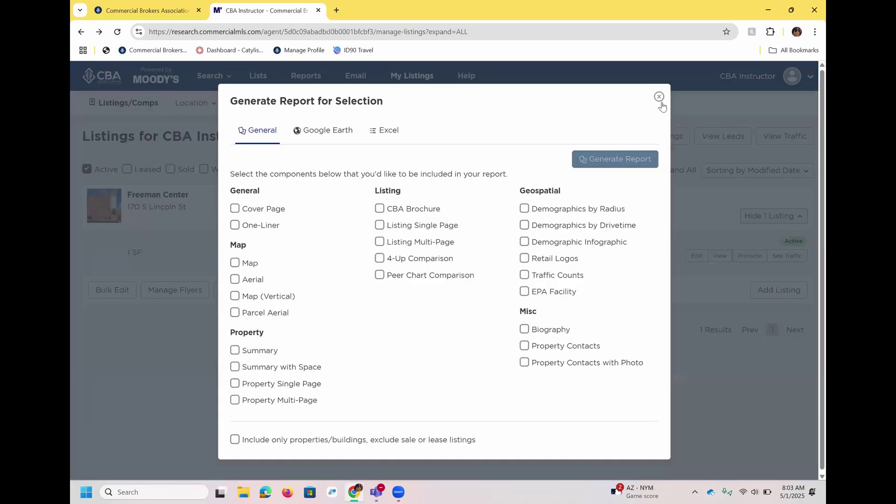
pyautogui.click(658, 97)
pyautogui.click(487, 167)
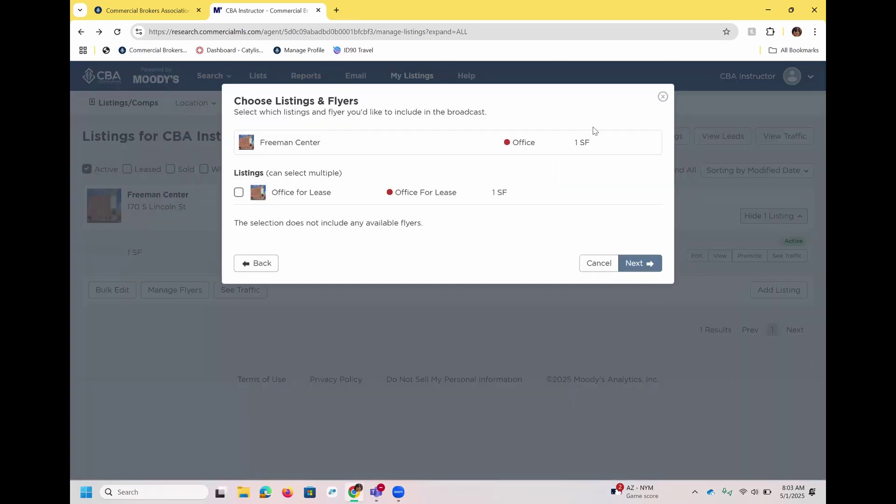
pyautogui.click(662, 96)
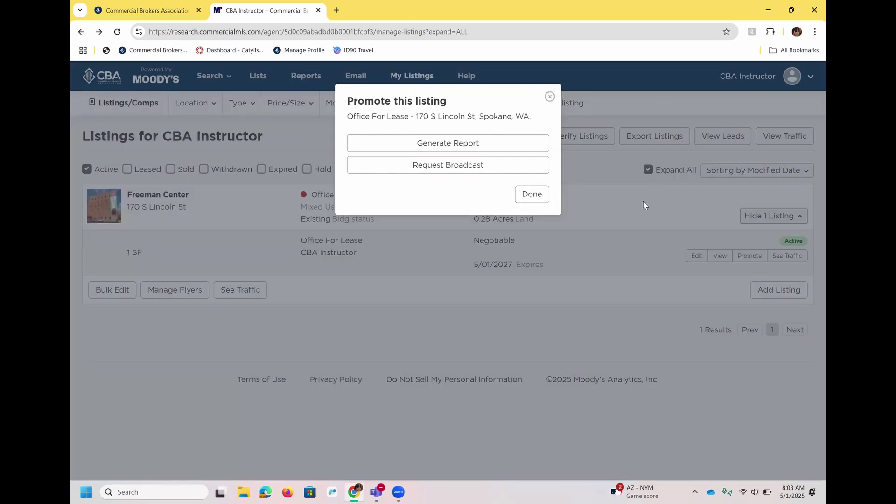
# Close the promotion options and open the Freeman Center office lease listing for editing, reviewing its fields through the lease information
pyautogui.click(550, 96)
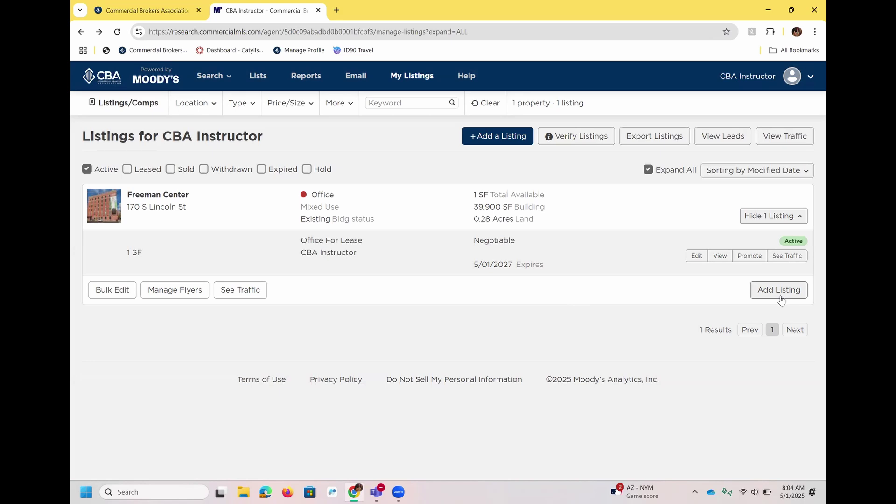
pyautogui.click(696, 256)
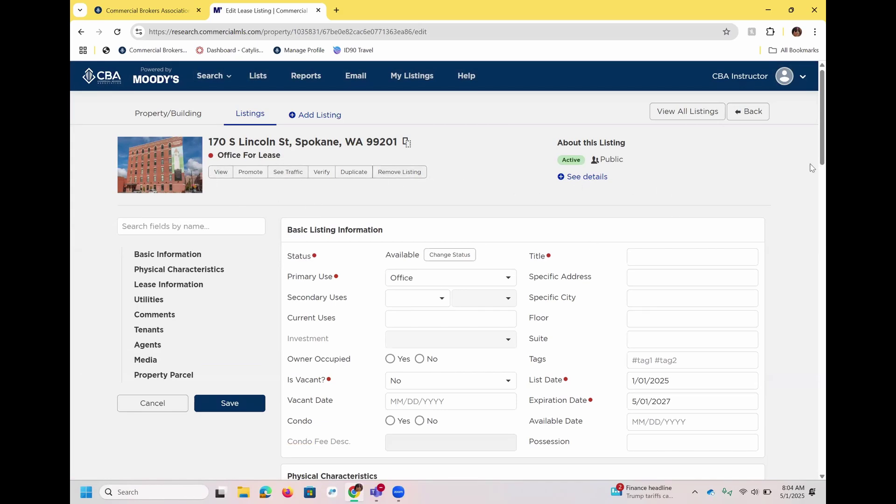
pyautogui.scroll(-3, 810, 164)
pyautogui.moveTo(810, 196); pyautogui.dragTo(810, 284)
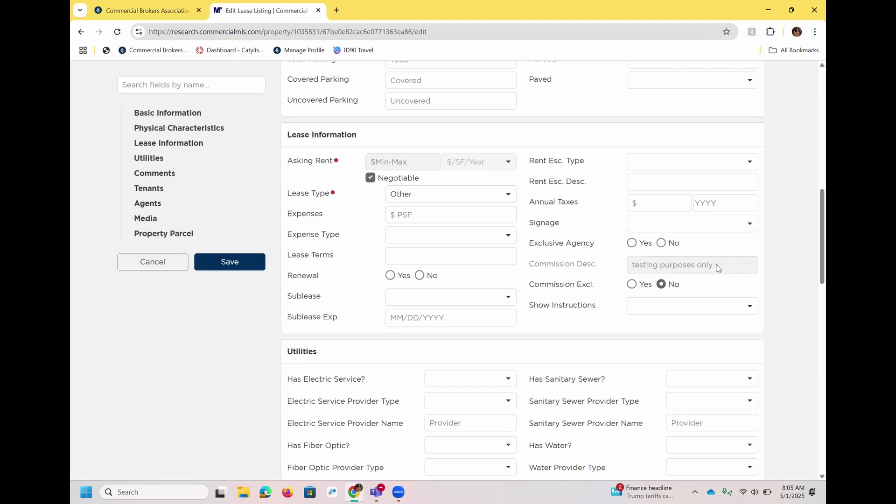
pyautogui.moveTo(812, 258); pyautogui.dragTo(787, 142)
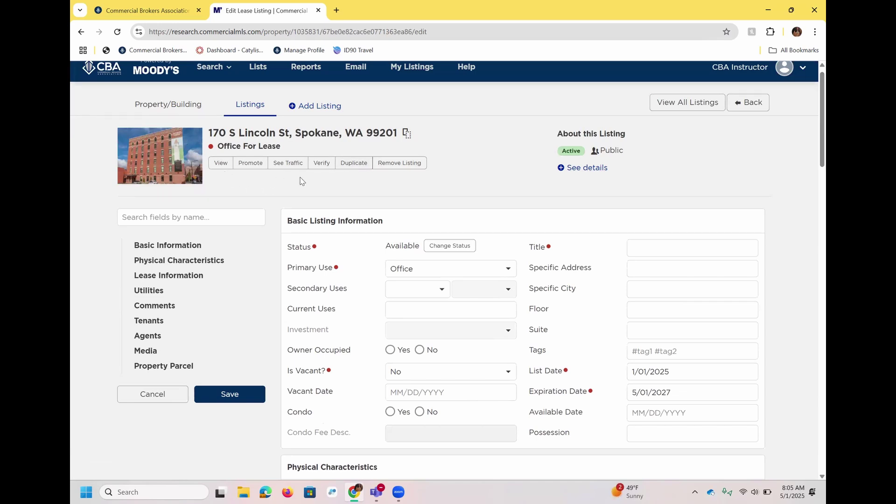
# Duplicate the 170 S Lincoln St office lease listing to review the copied fields, discarding the unsaved copy to return to My Listings
pyautogui.click(353, 164)
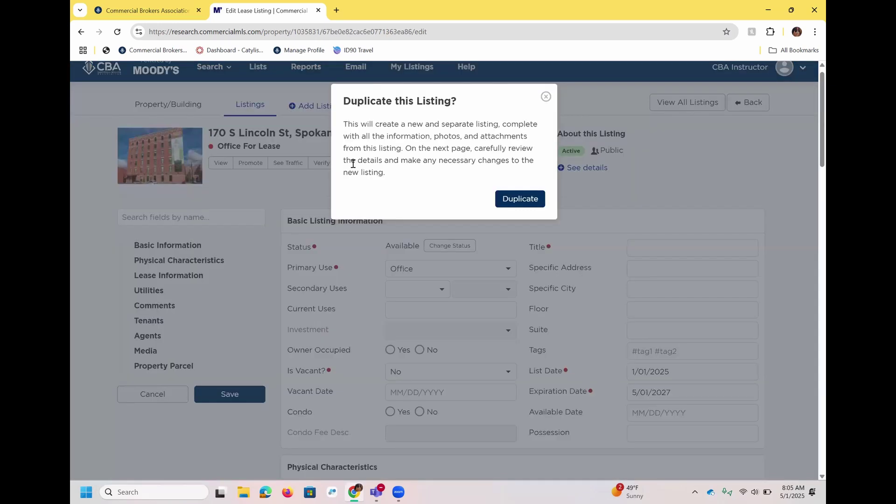
pyautogui.click(509, 200)
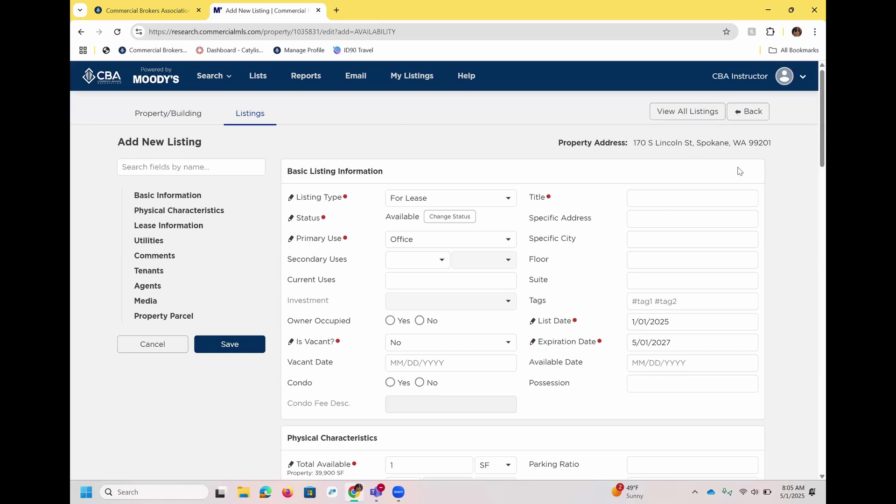
pyautogui.scroll(-2, 811, 135)
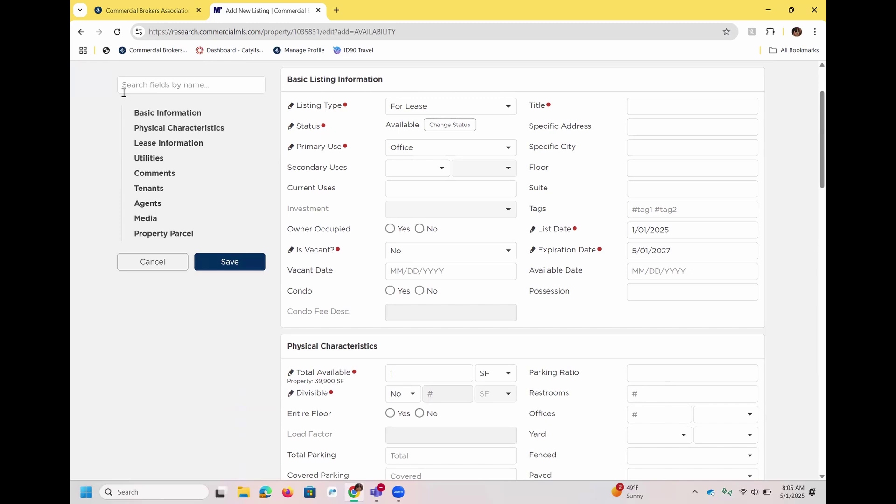
pyautogui.scroll(2, 78, 220)
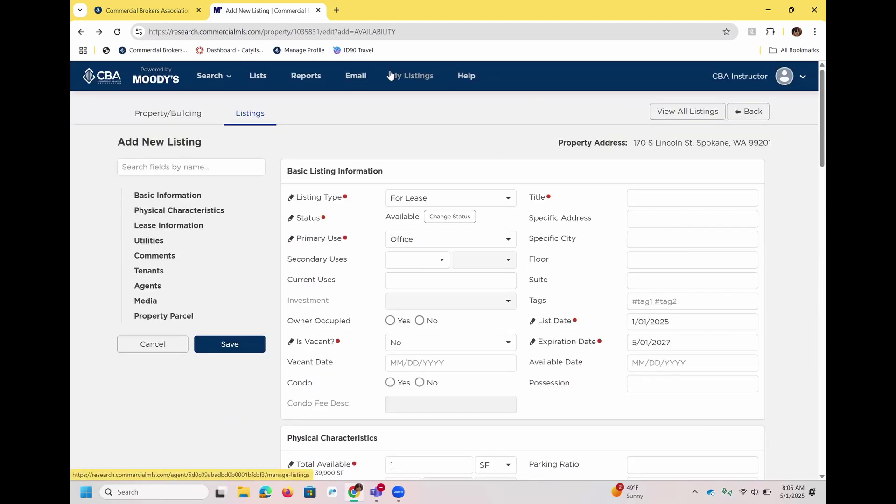
pyautogui.click(390, 74)
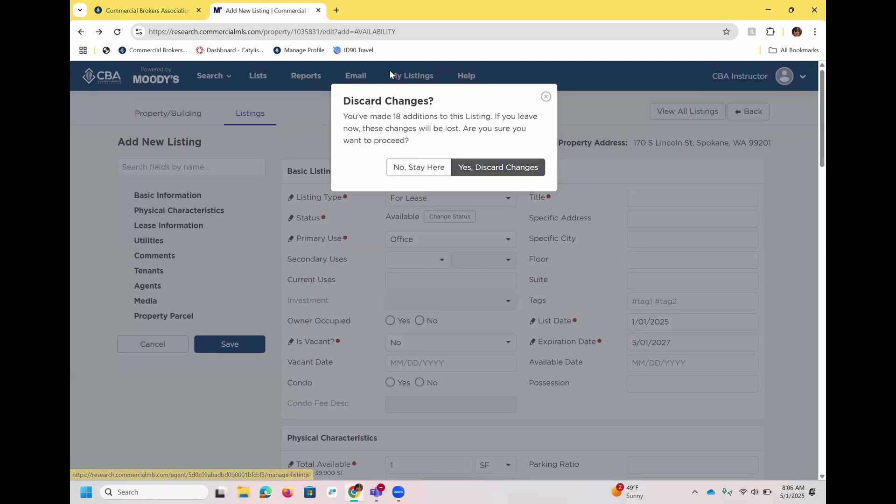
pyautogui.click(485, 171)
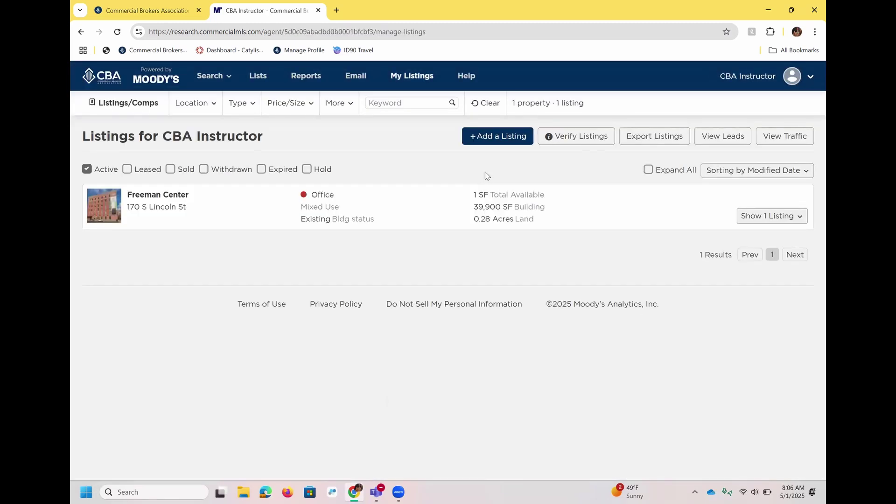